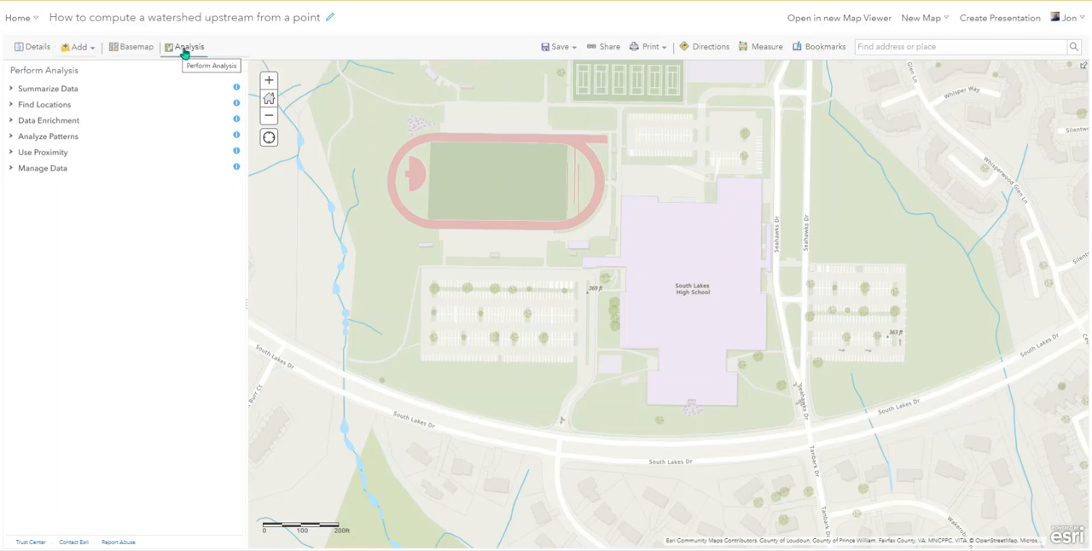
Set up a Trace Downstream analysis with a drawn starting point in the parking lot west of South Lakes High School
left_click(13, 106)
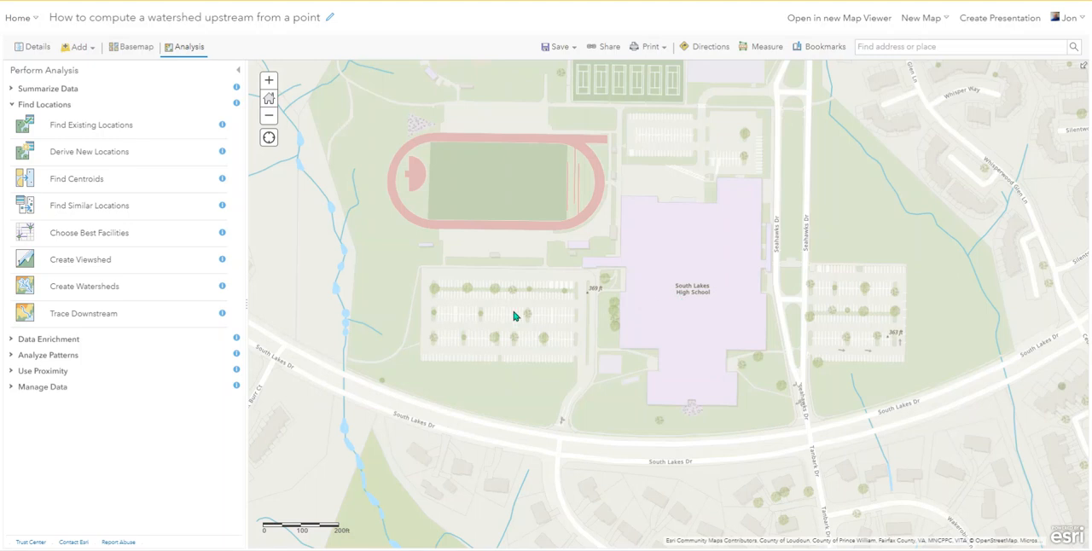
left_click(109, 317)
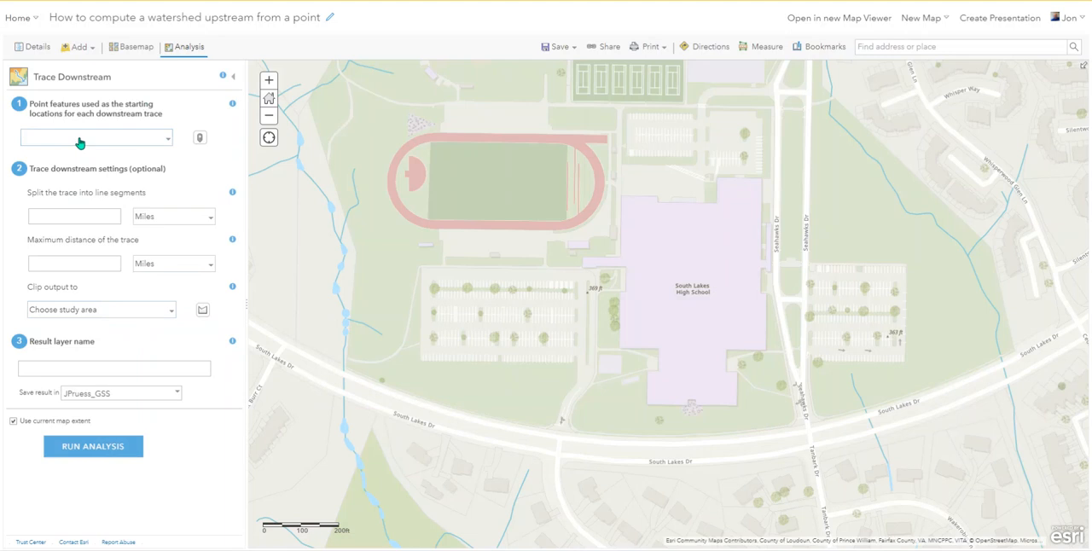
left_click(201, 139)
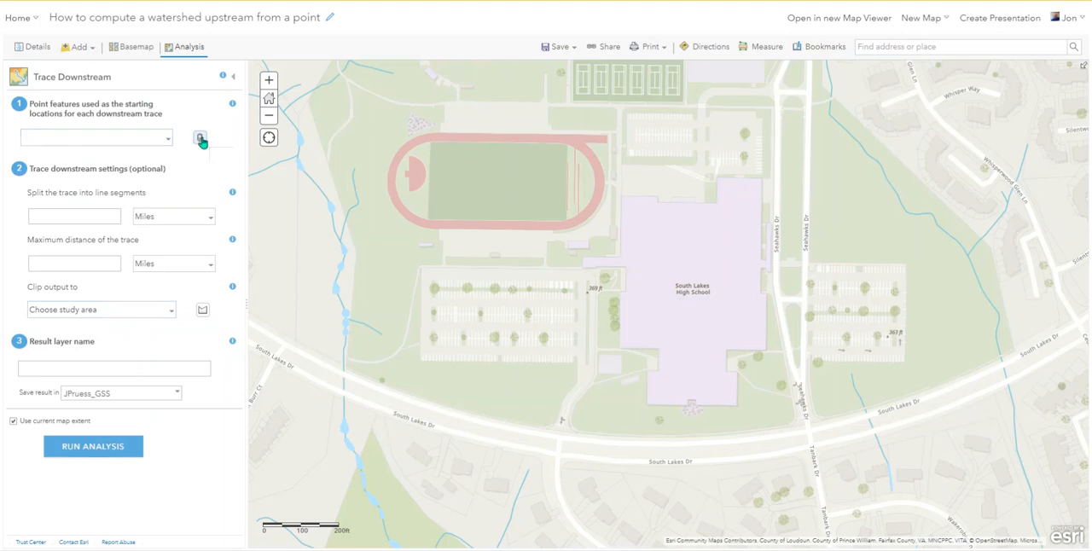
left_click(502, 324)
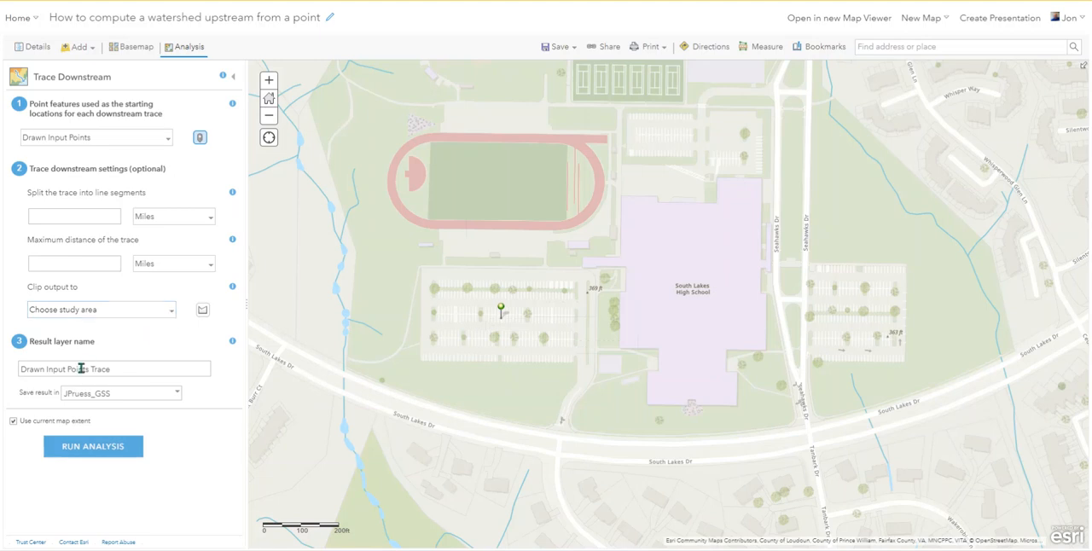
Name the trace result layer "Test trace", save it in the 2nd Quarter folder, and run the analysis
left_click(113, 367)
left_click_drag(114, 367, 15, 369)
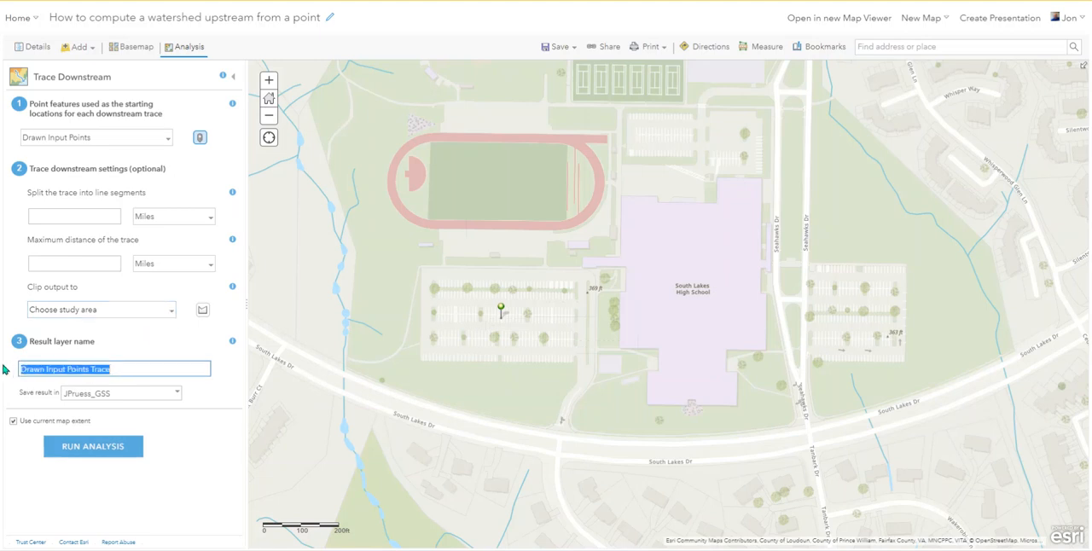
type("Test trace")
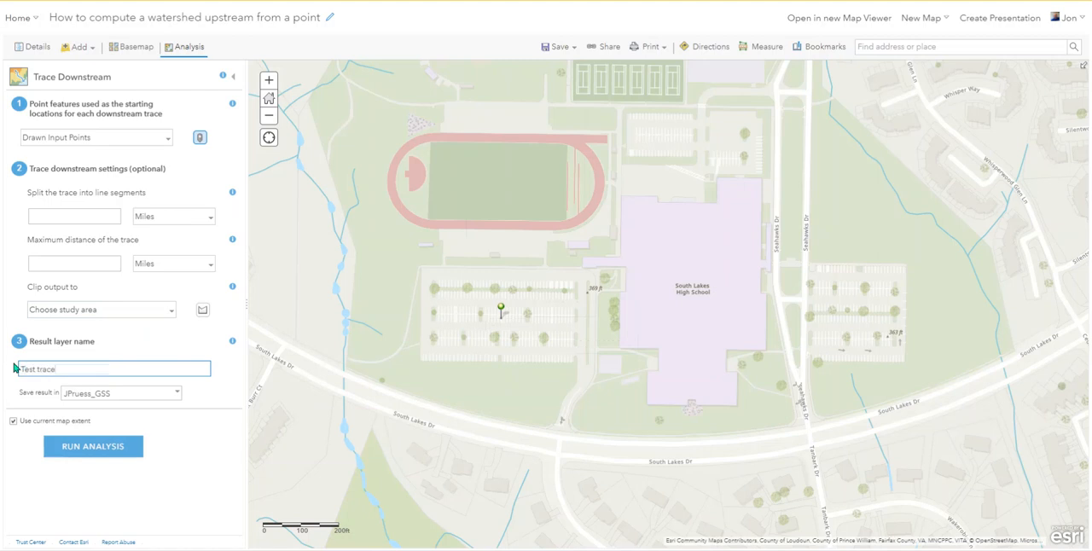
left_click(175, 397)
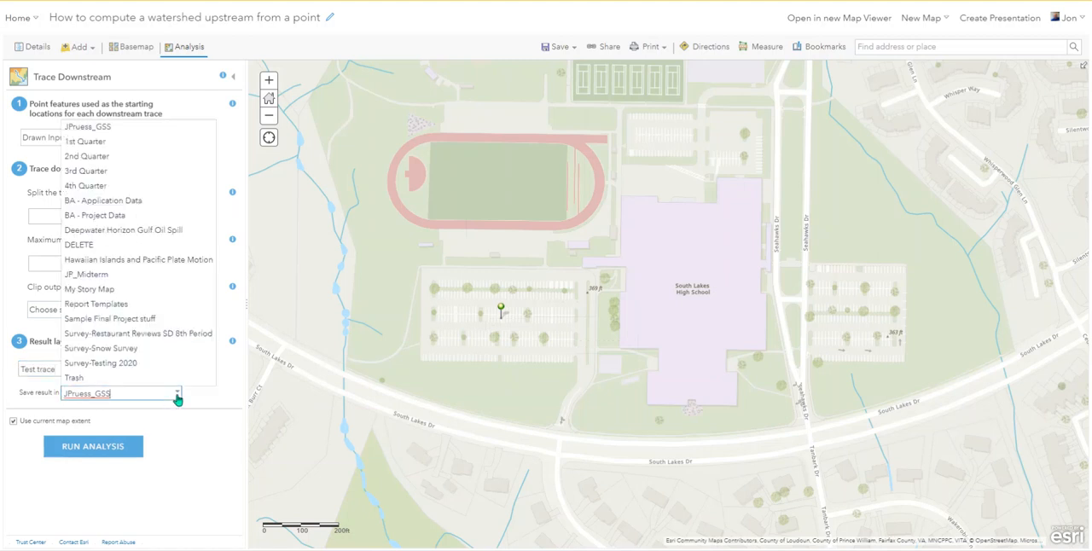
left_click(89, 158)
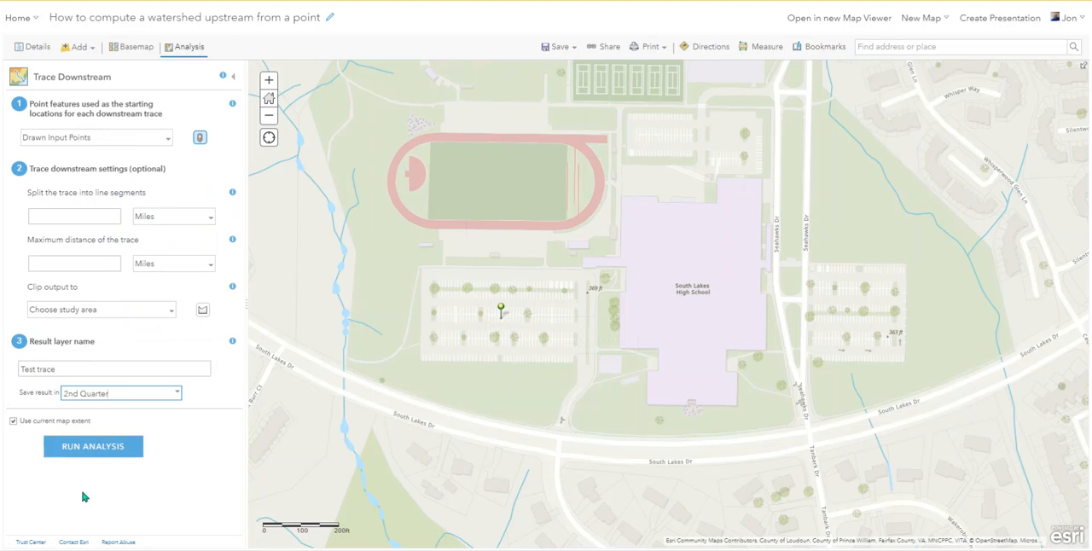
left_click(94, 451)
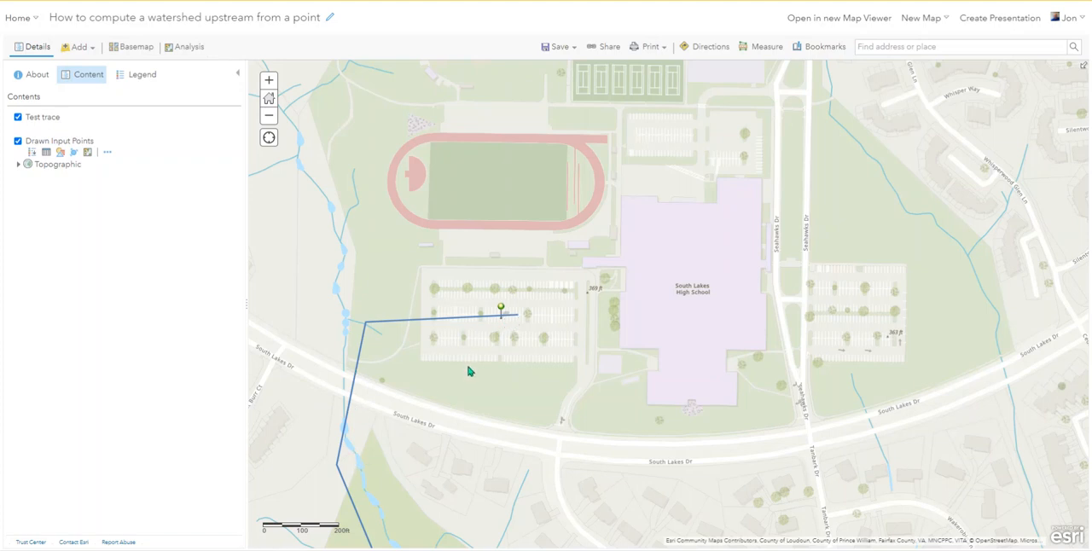
Examine the downstream trace's route from the high school through Lake Audubon and along the Potomac River to Washington
scroll(468, 370, "down", 1)
scroll(472, 370, "down", 1)
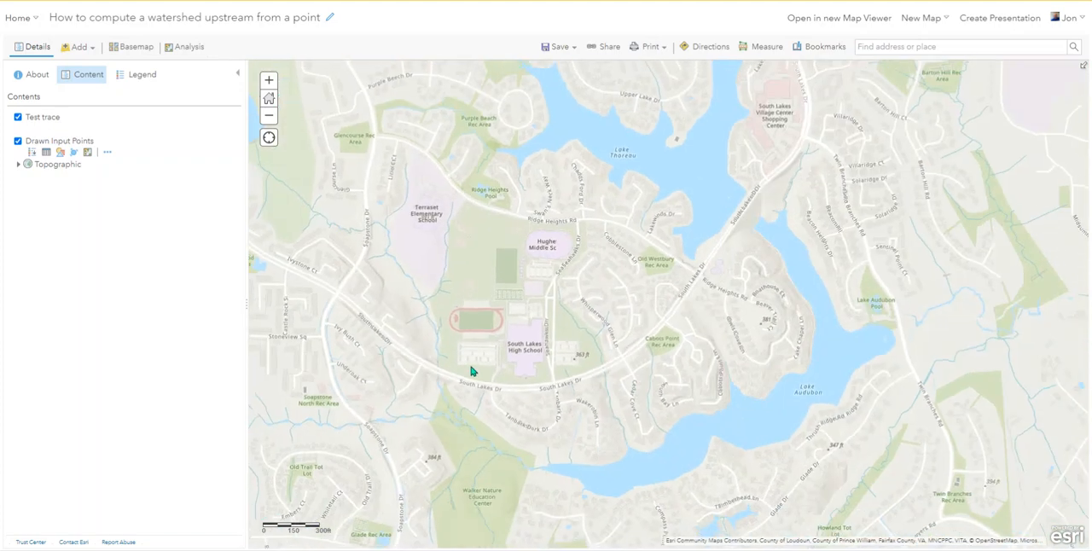
left_click_drag(662, 408, 451, 371)
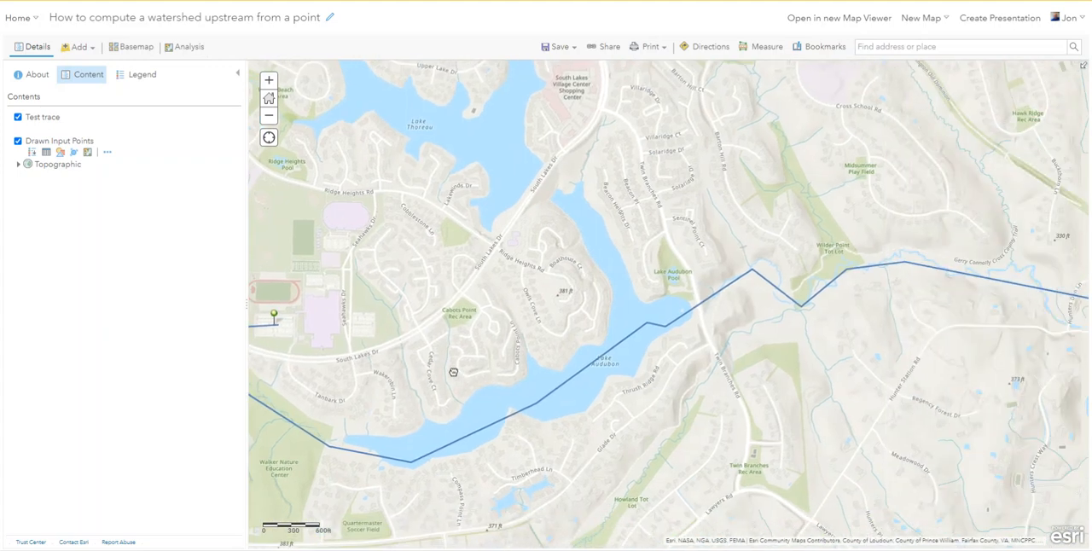
scroll(575, 347, "down", 1)
scroll(661, 315, "down", 1)
left_click_drag(786, 262, 713, 337)
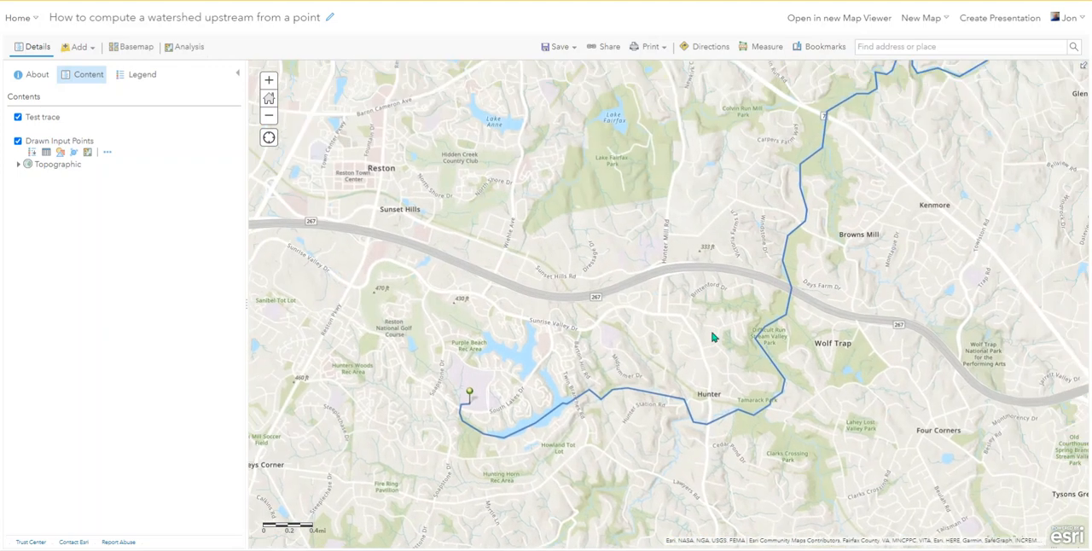
scroll(713, 337, "down", 1)
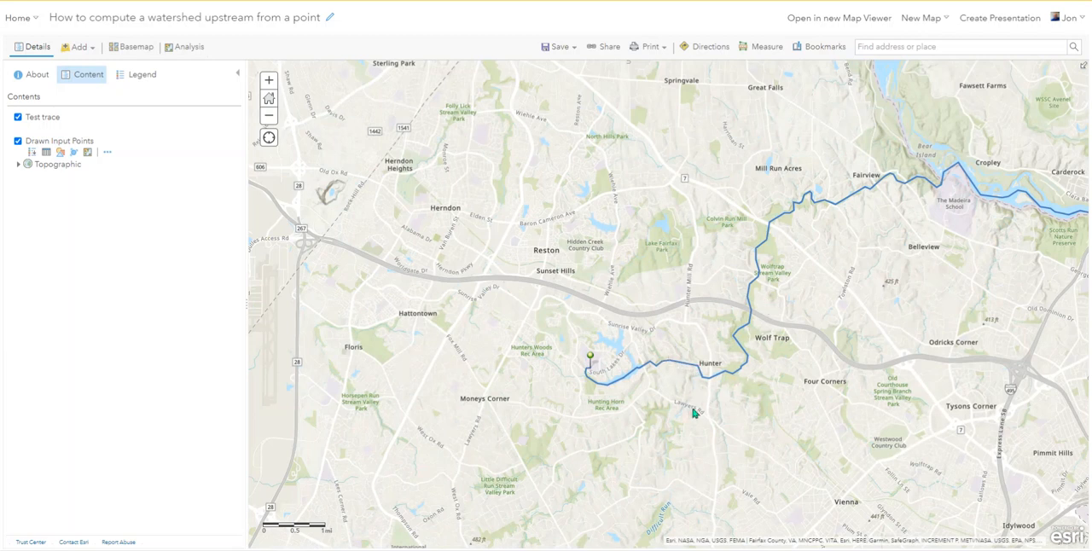
scroll(715, 396, "up", 3)
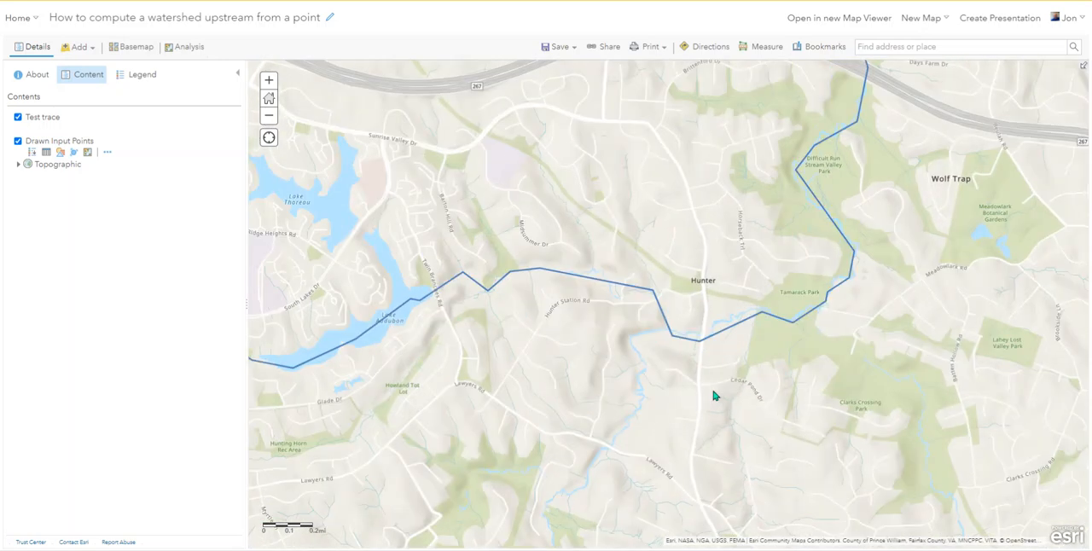
scroll(755, 325, "up", 2)
scroll(754, 324, "up", 1)
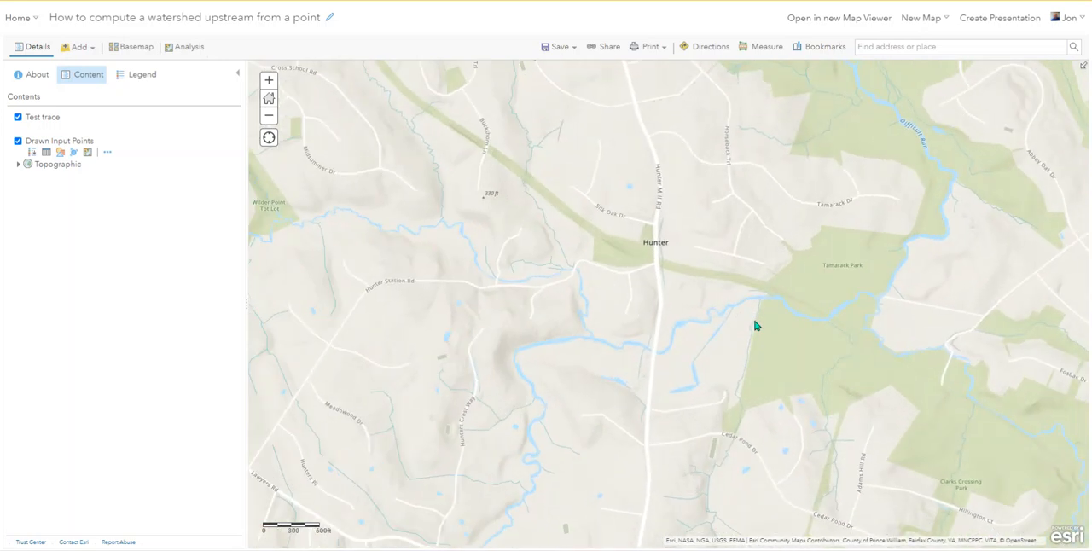
scroll(755, 323, "down", 1)
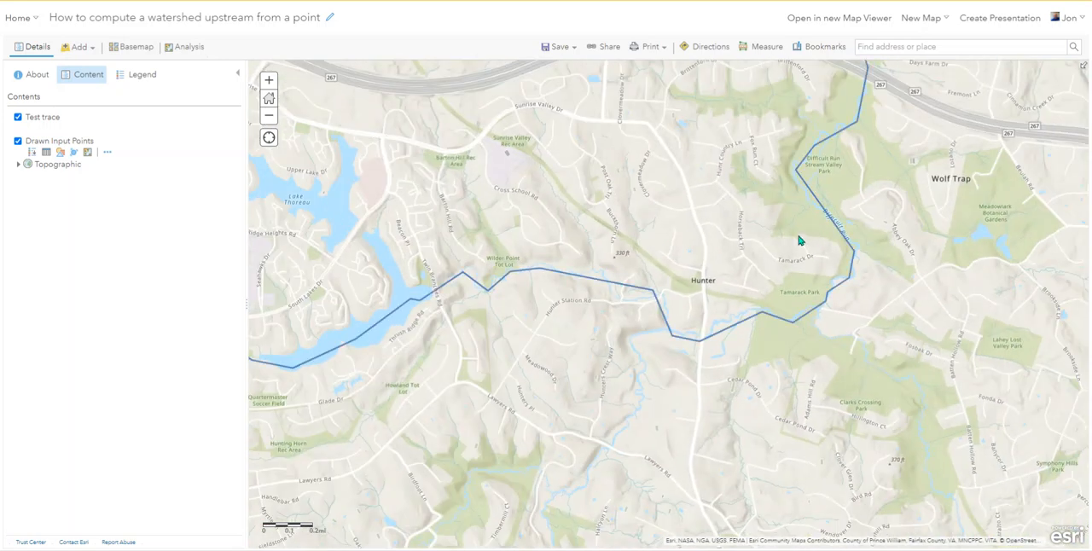
scroll(846, 148, "down", 1)
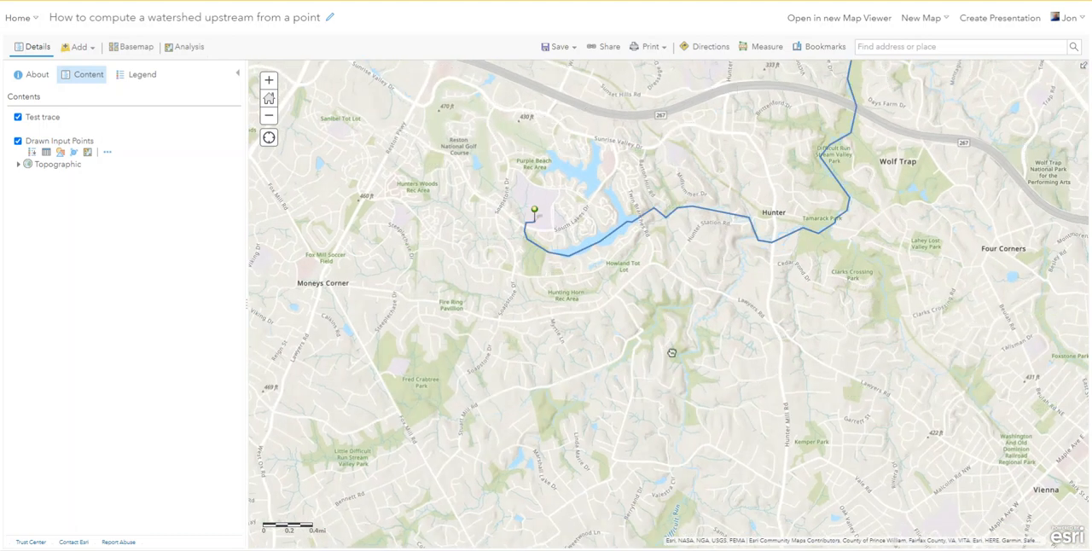
left_click_drag(817, 235, 516, 503)
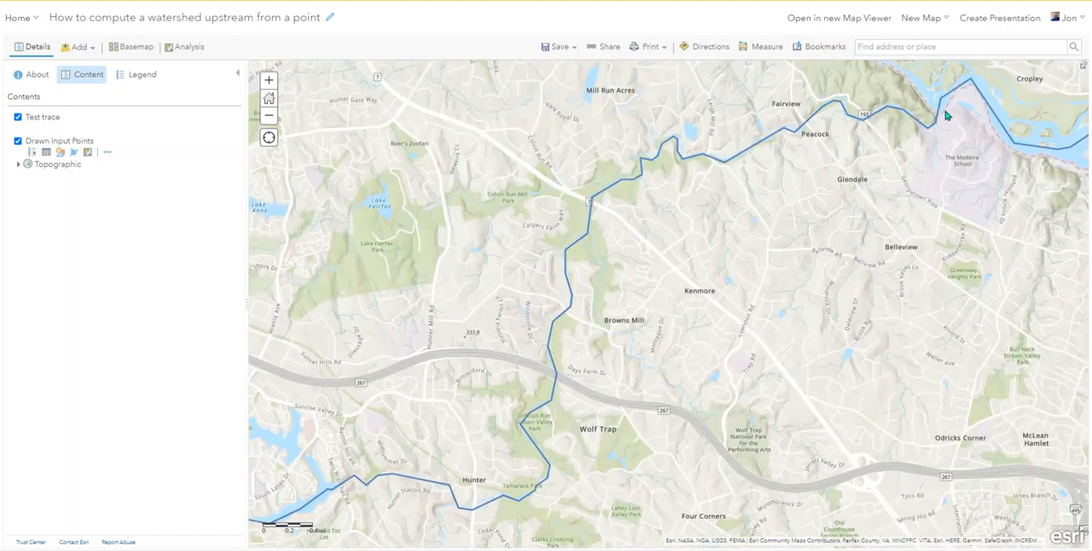
left_click_drag(860, 225, 968, 248)
scroll(748, 296, "down", 1)
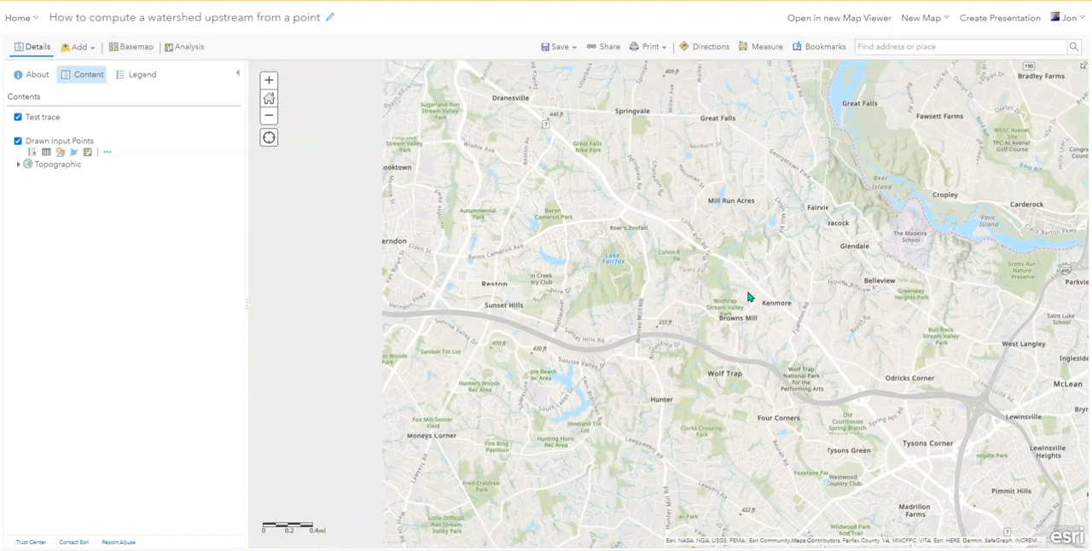
mouse_move(763, 383)
left_mouse_down()
mouse_move(575, 329)
mouse_move(735, 336)
left_mouse_up()
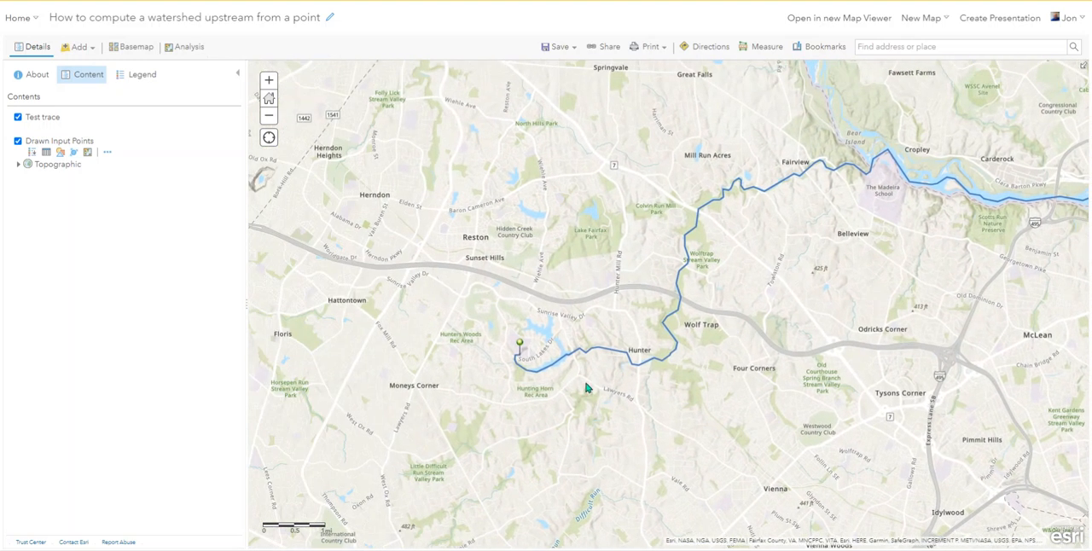
mouse_move(896, 285)
left_mouse_down()
mouse_move(857, 297)
mouse_move(691, 280)
left_mouse_up()
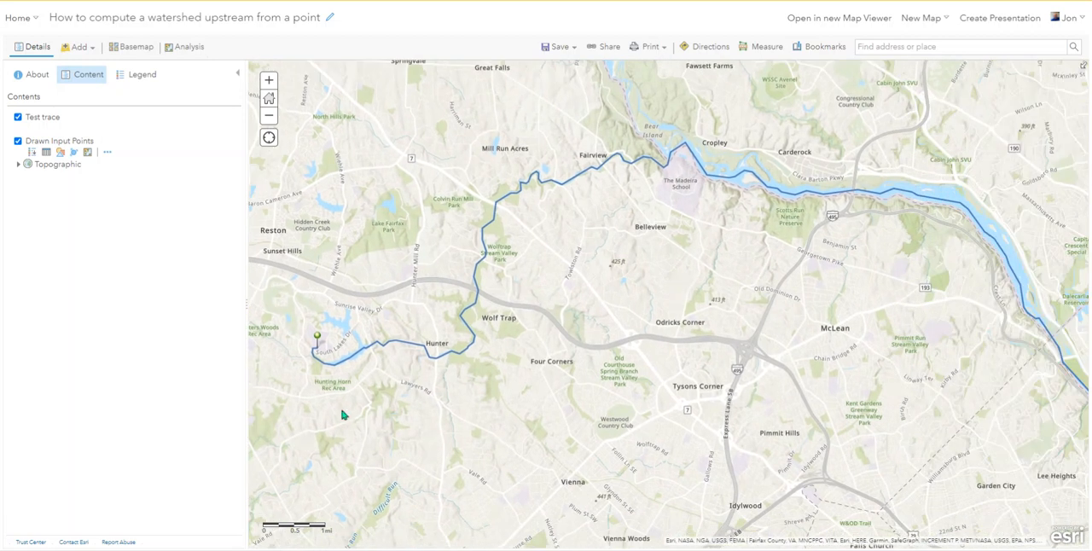
left_click_drag(879, 356, 368, 190)
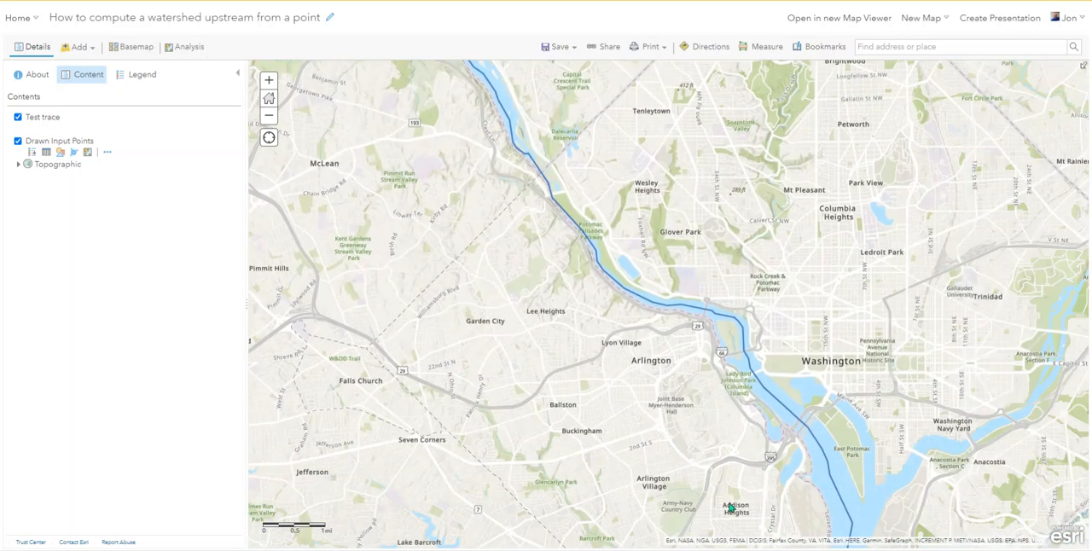
Set up a Create Watersheds analysis with a new drawn point on the trace where the stream meets the Potomac River
left_click_drag(480, 162, 799, 393)
left_click_drag(453, 279, 484, 370)
scroll(503, 317, "up", 2)
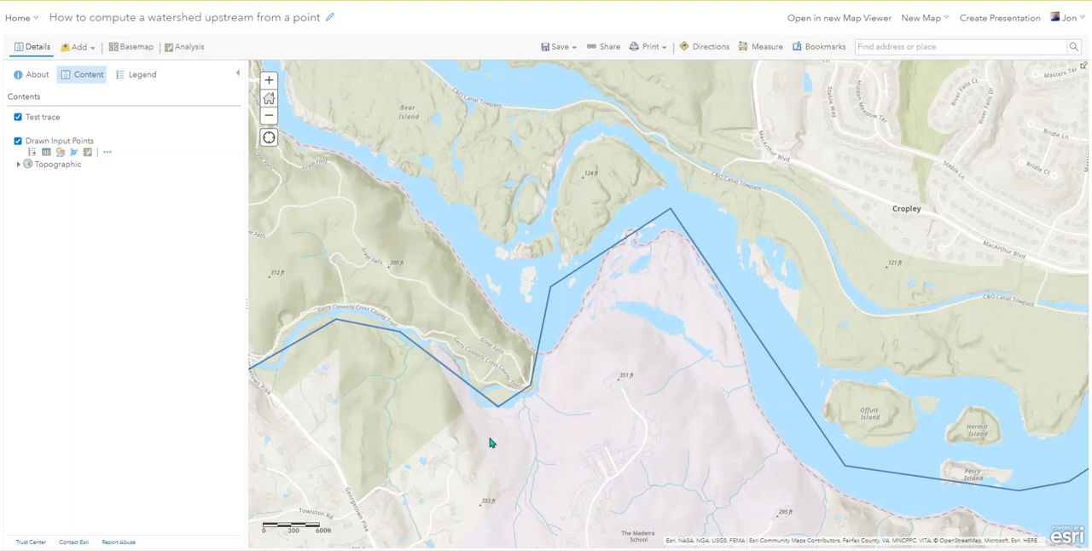
mouse_move(47, 133)
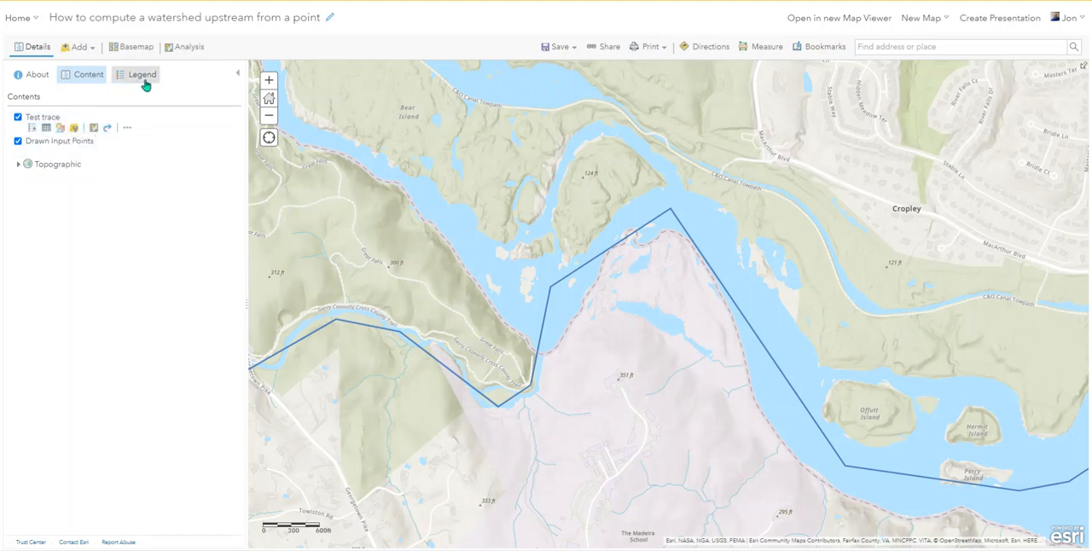
mouse_move(60, 152)
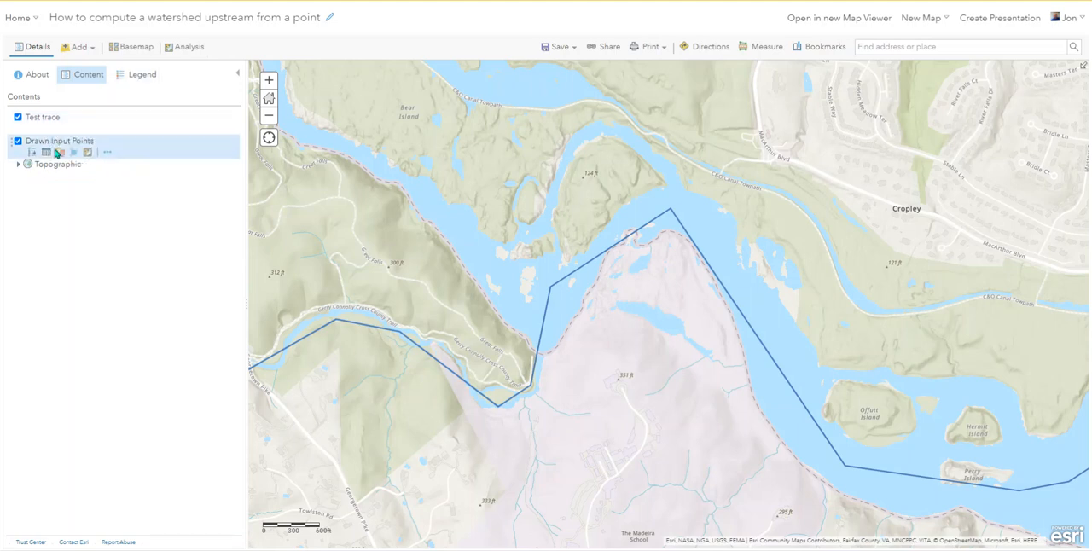
left_click(191, 51)
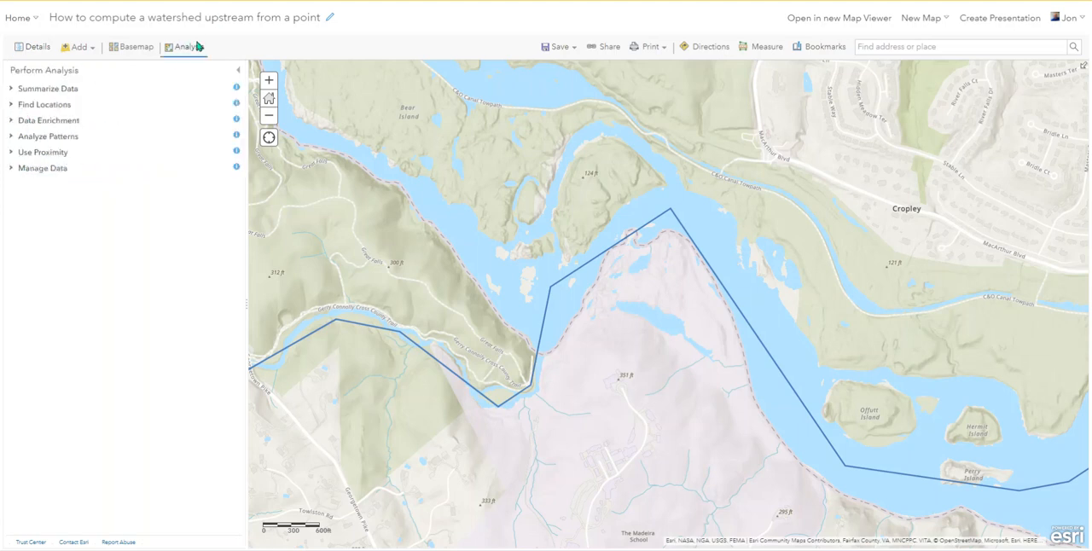
left_click(13, 105)
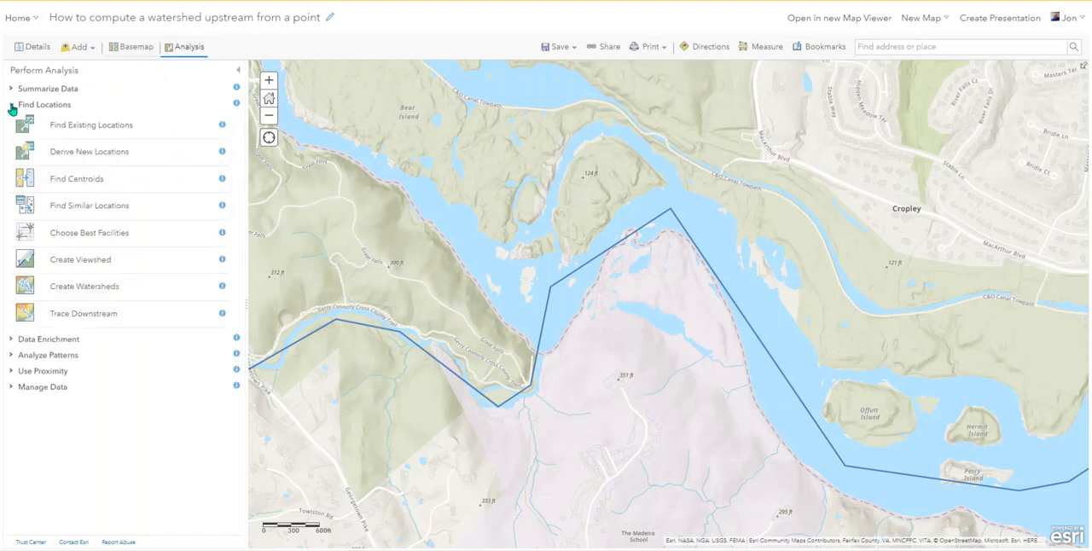
left_click(94, 288)
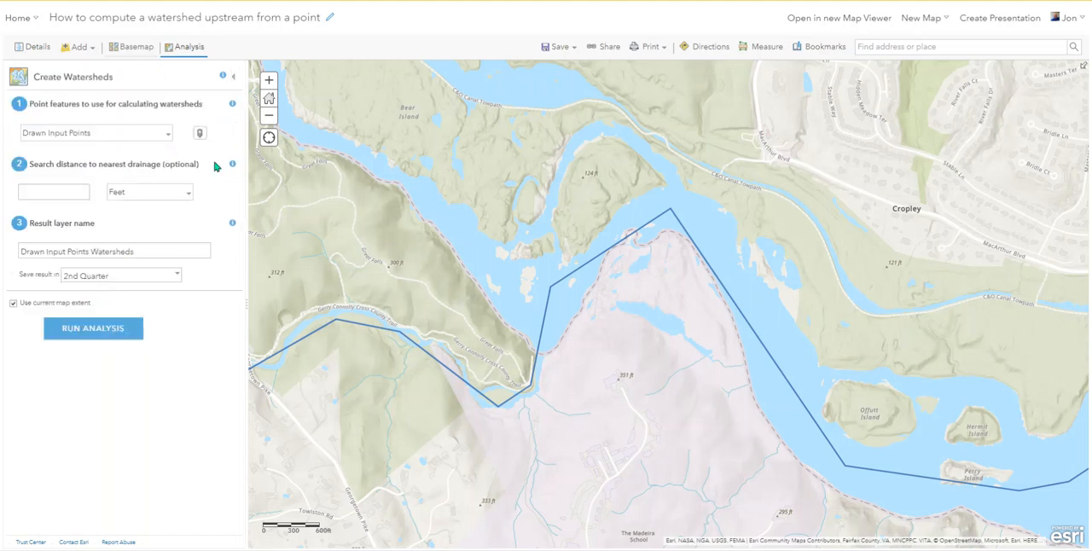
left_click(200, 133)
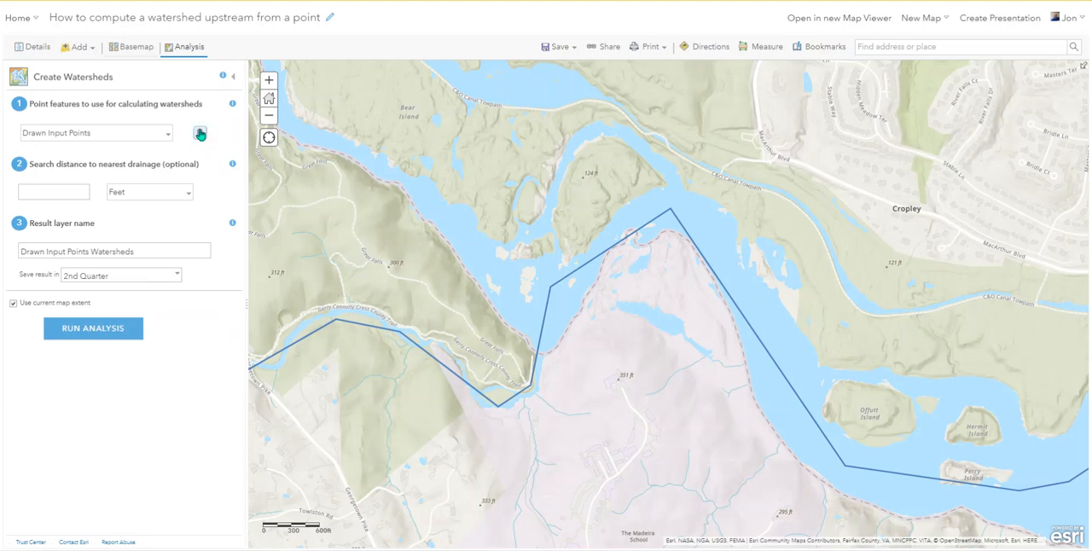
left_click(541, 357)
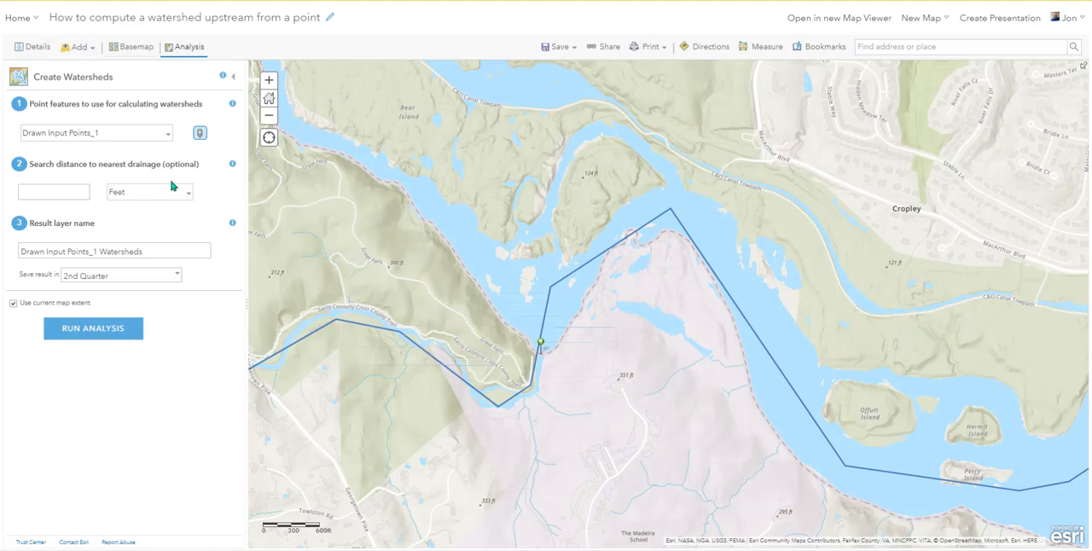
Name the watershed result layer "Test Watershed" and run the analysis with a map extent that covers both drawn points
left_click_drag(154, 249, 11, 260)
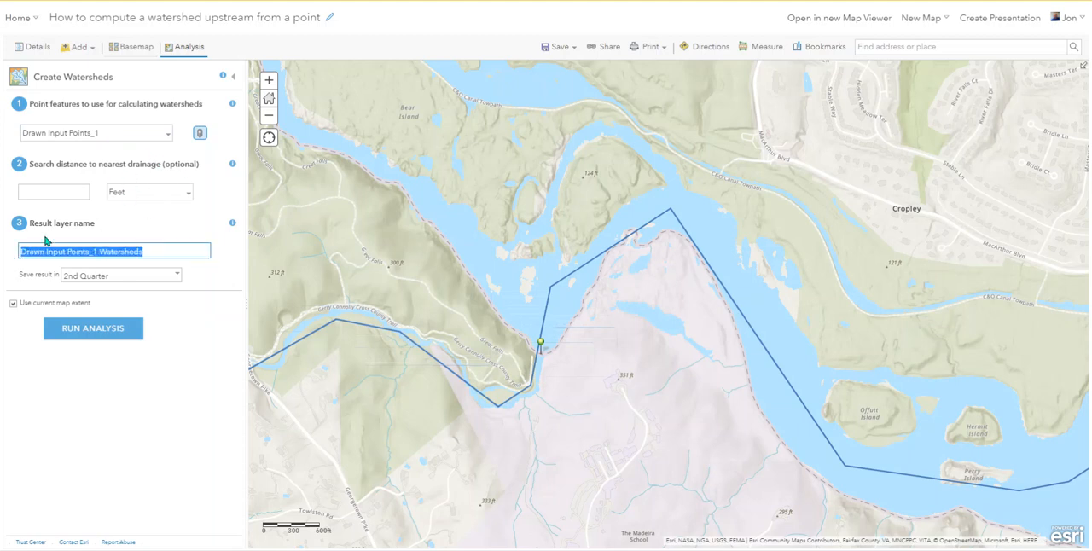
type("Test Watershed")
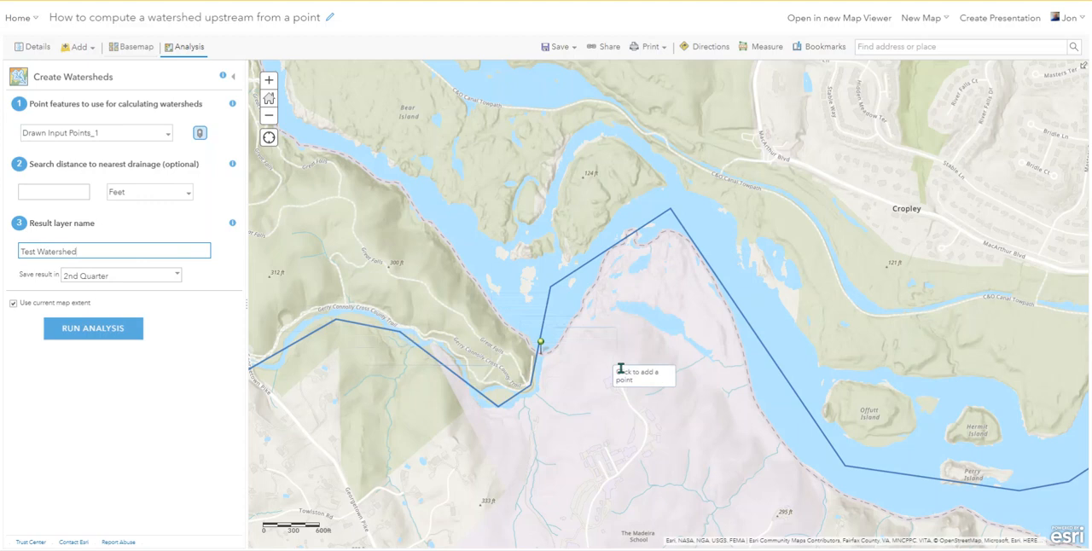
scroll(476, 328, "down", 1)
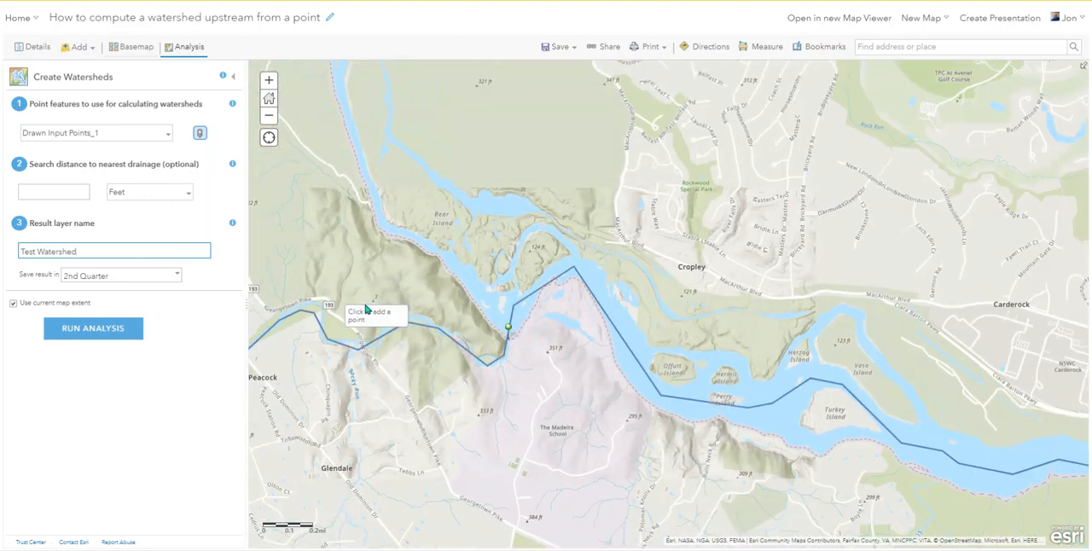
scroll(367, 309, "down", 1)
left_click_drag(380, 386, 823, 325)
scroll(652, 319, "down", 1)
left_click_drag(612, 397, 636, 302)
scroll(597, 317, "down", 1)
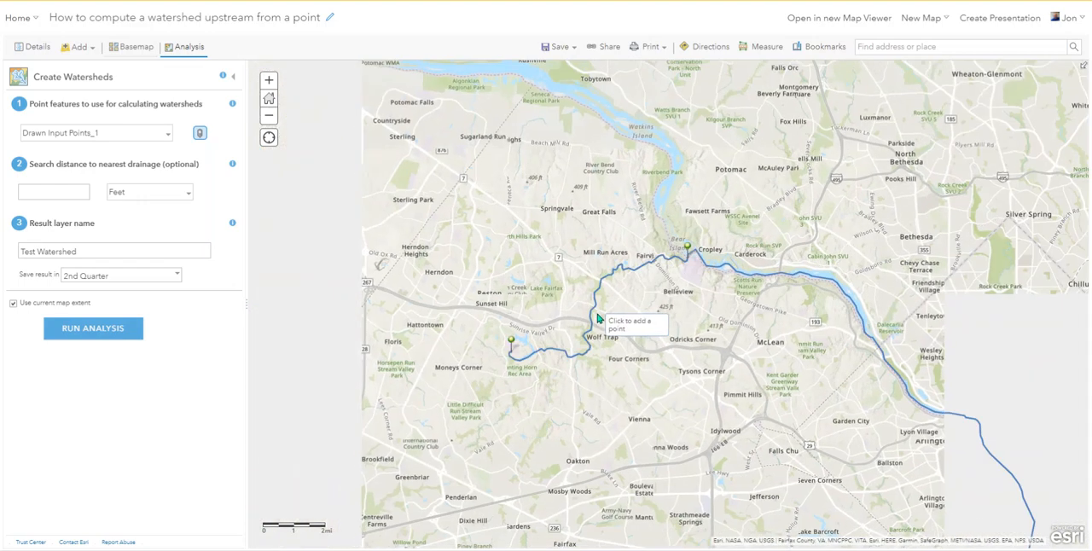
left_click(95, 337)
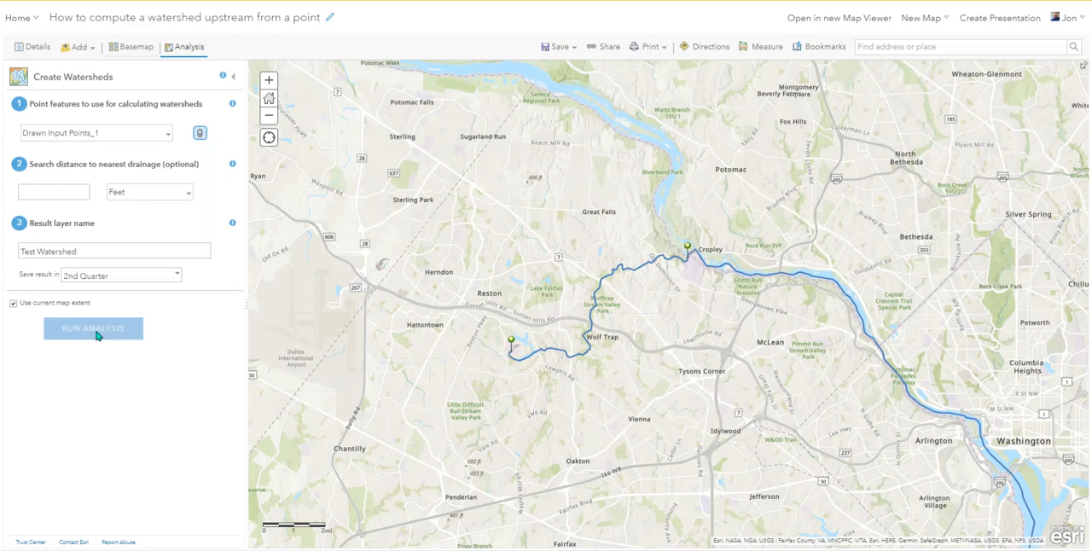